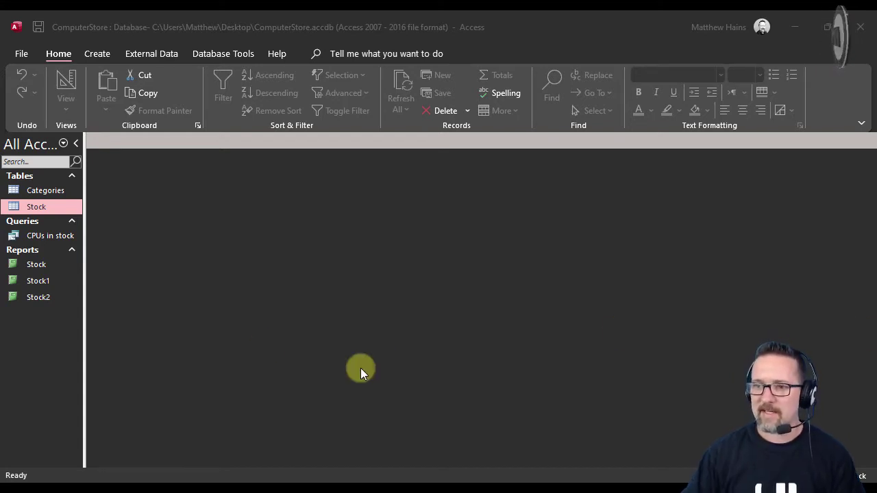
Switch the ribbon to the Create tab in the ComputerStore database.
left_click(98, 52)
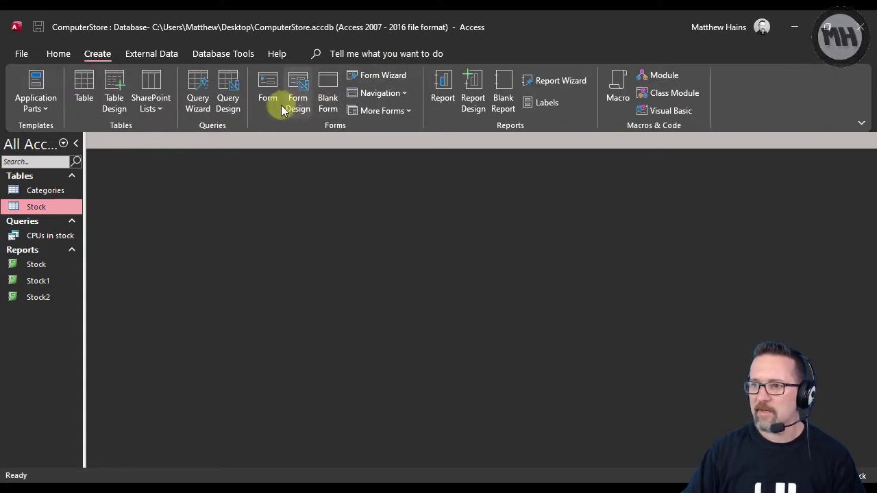
Start a design-view query on the Stock table with the Code and Category fields.
left_click(226, 101)
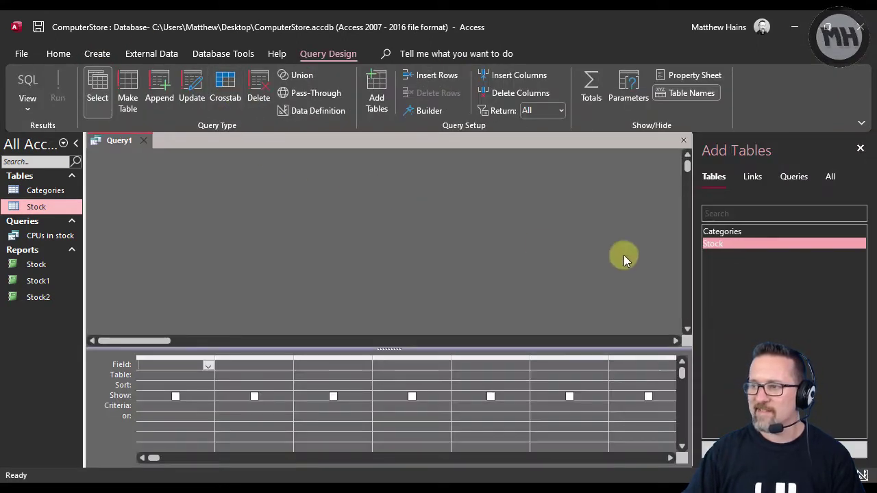
double_click(737, 245)
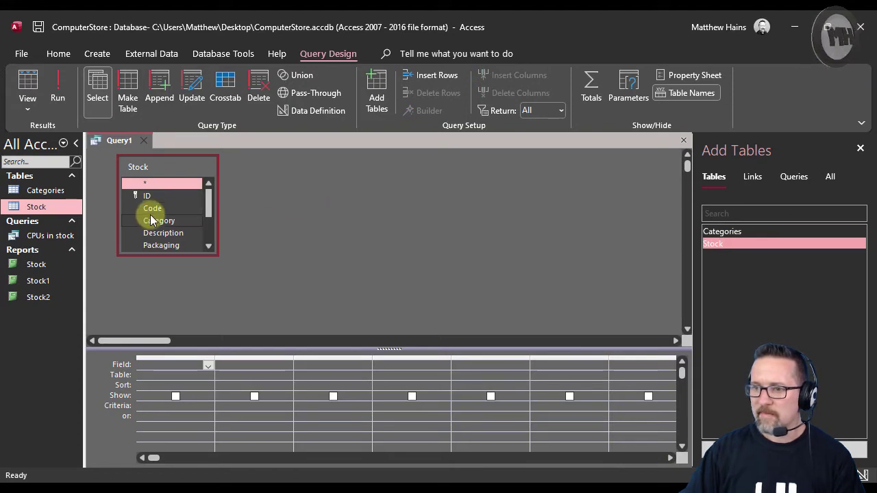
double_click(152, 208)
left_click(152, 221)
double_click(153, 220)
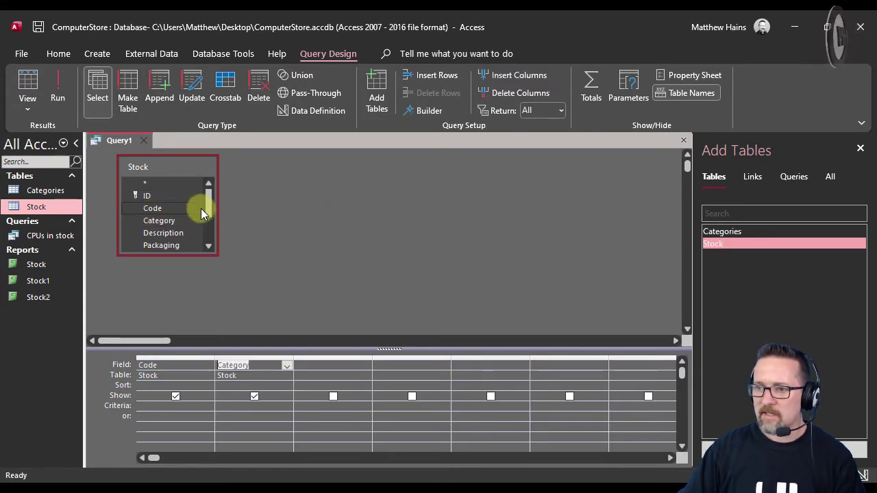
Add the Description and RetailPrice fields, then widen the fifth column and enlarge the field grid.
left_click_drag(208, 196, 209, 218)
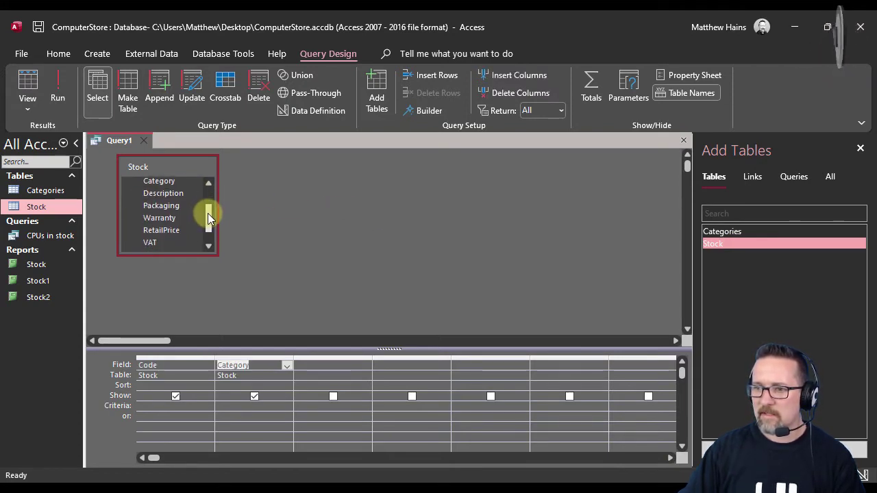
double_click(167, 193)
scroll(208, 226, "down", 1)
scroll(208, 223, "down", 1)
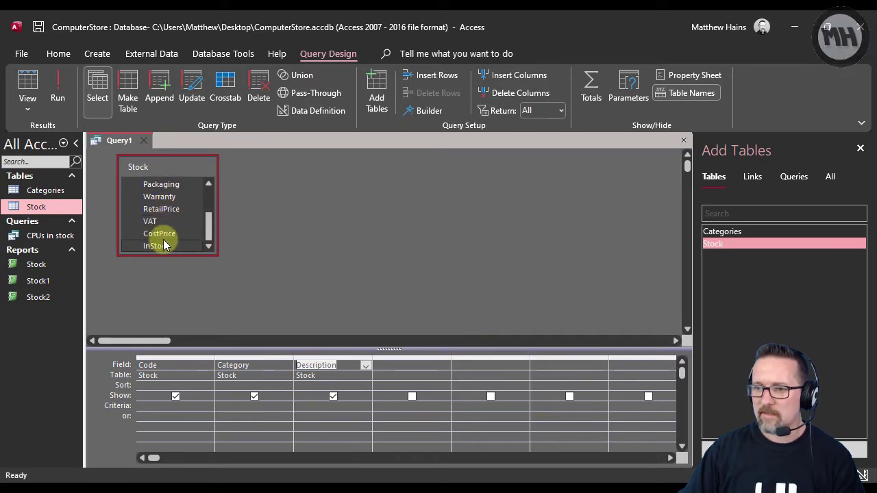
double_click(165, 208)
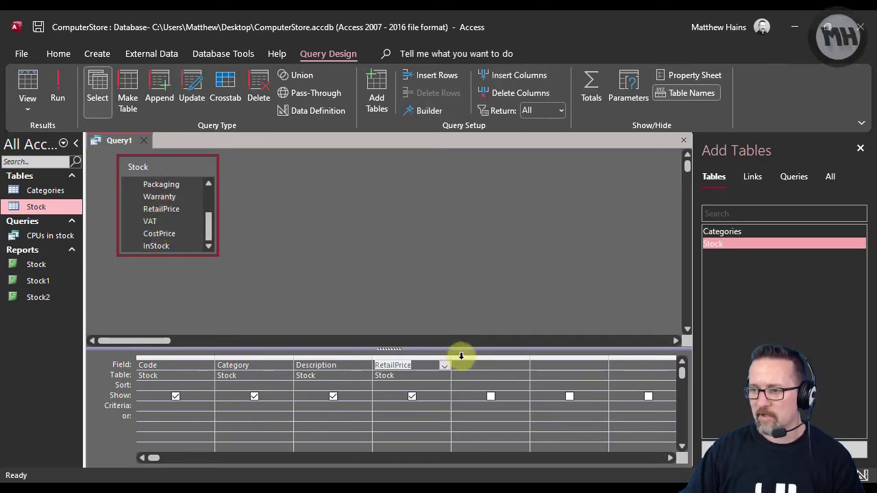
left_click(522, 364)
left_click_drag(530, 357, 568, 357)
left_click_drag(386, 347, 386, 300)
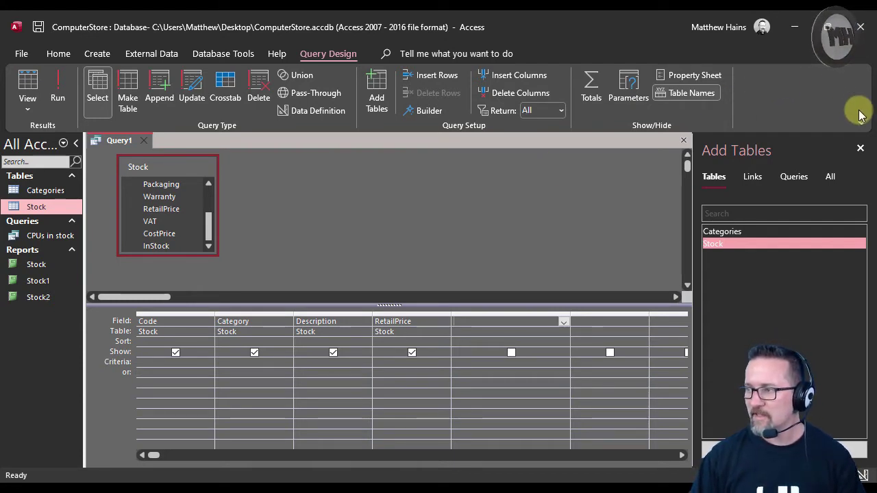
Close the Add Tables pane and widen the fifth grid column.
left_click(861, 148)
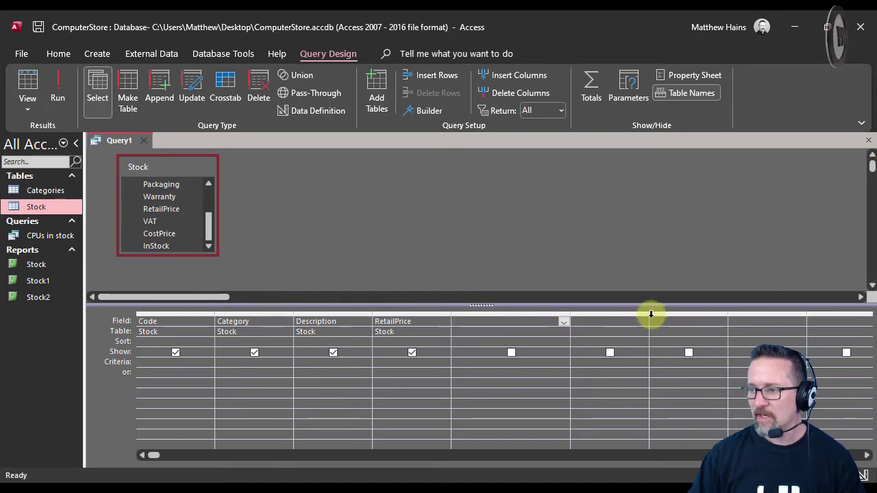
left_click_drag(648, 313, 709, 305)
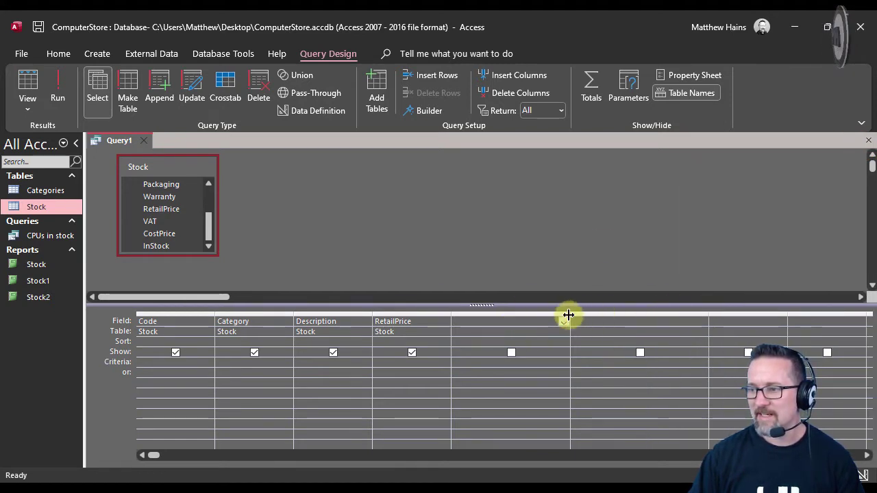
double_click(569, 313)
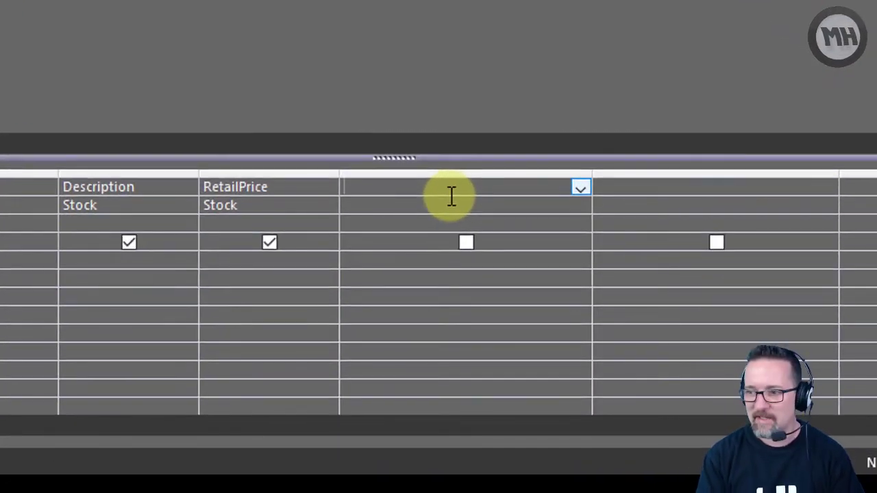
Enter the calculated field Discount: [RetailPrice]*0.2 in the fifth column.
type("Discou")
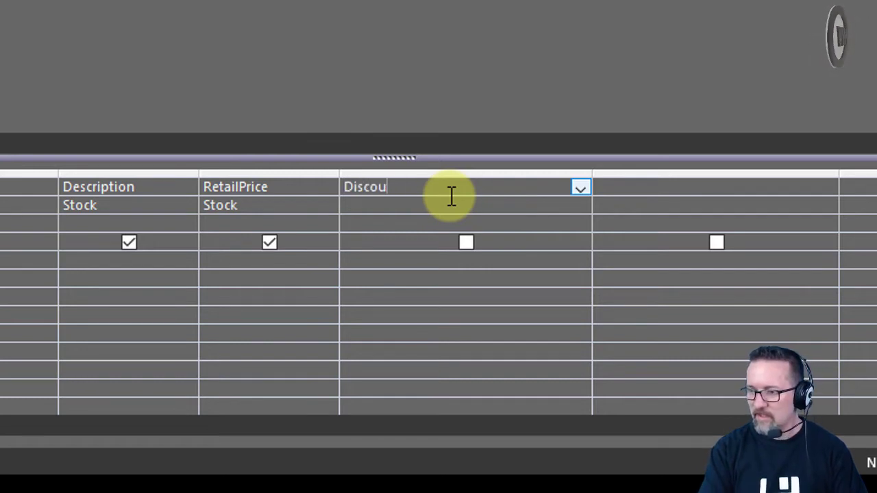
type("nt:")
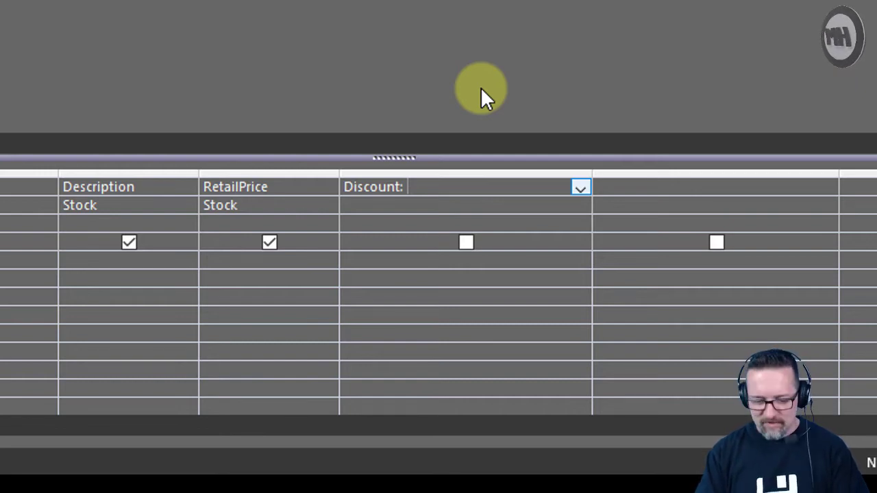
type("[retailPrice]")
key("Left")
key("Left")
key("Left")
key("Left")
key("Left")
key("Left")
key("Left")
key("Left")
key("Left")
key("Left")
key("Delete")
type("R")
key("End")
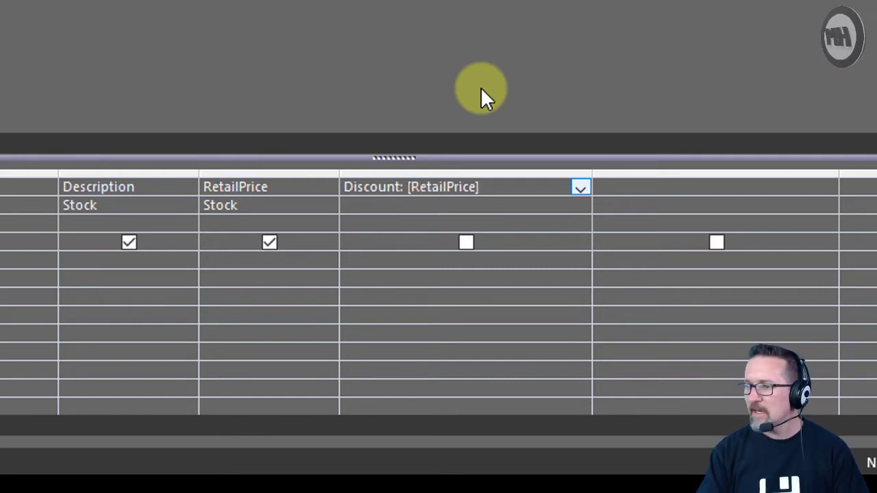
type("*0.12")
key("BackSpace")
key("BackSpace")
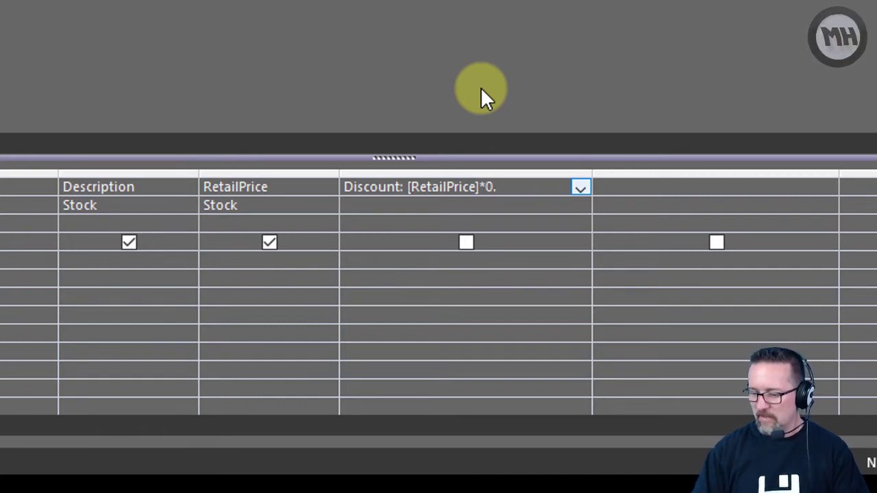
type("20")
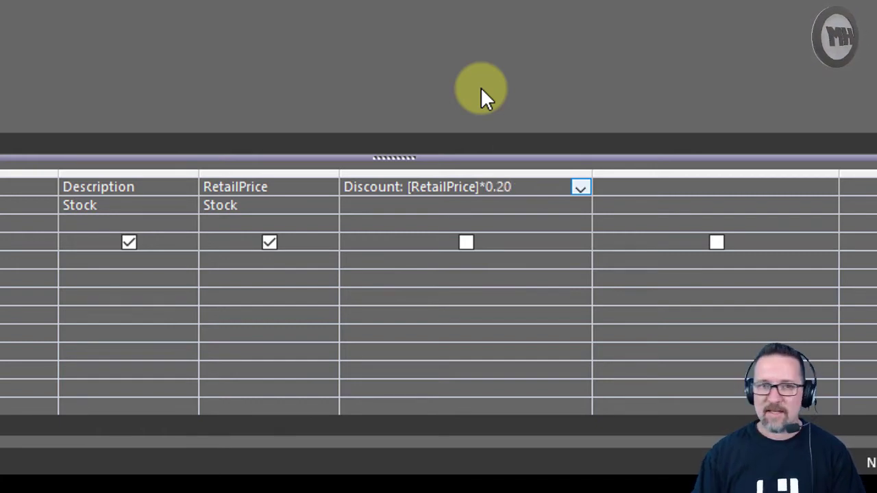
left_click(467, 242)
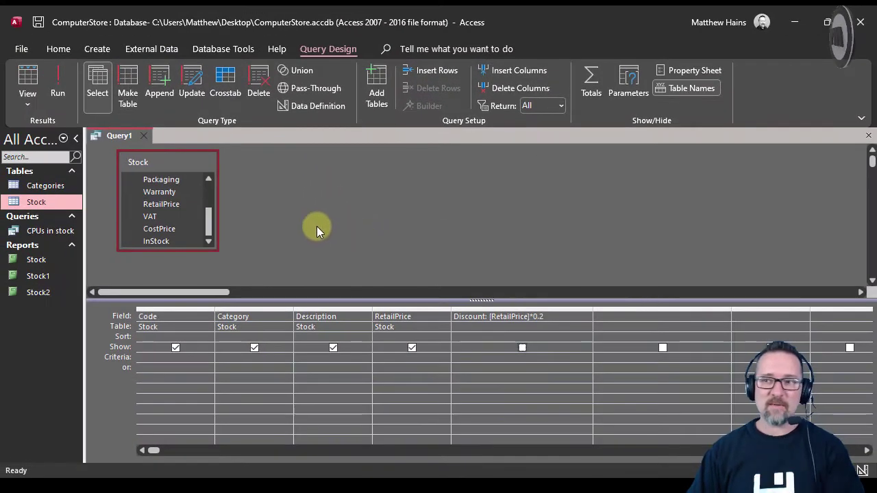
Run the query, tick Show for Discount, and rerun it to see 20% discounts.
left_click(54, 81)
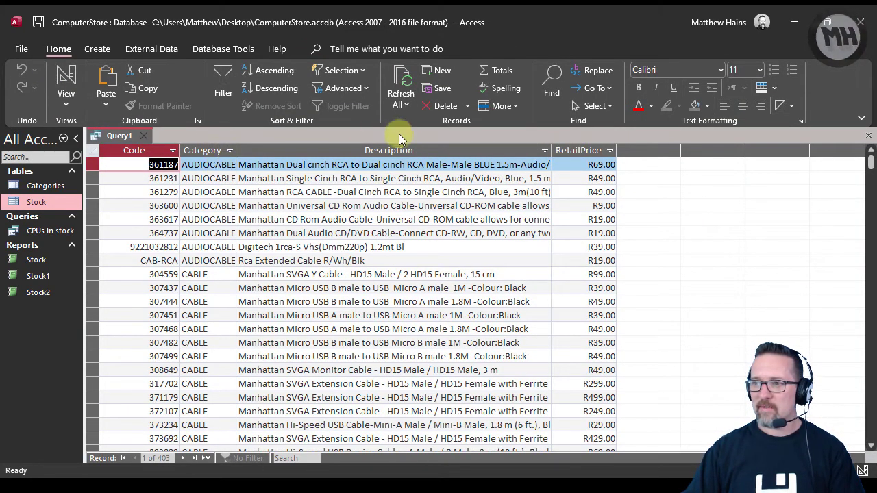
left_click(67, 81)
left_click(522, 348)
left_click(65, 86)
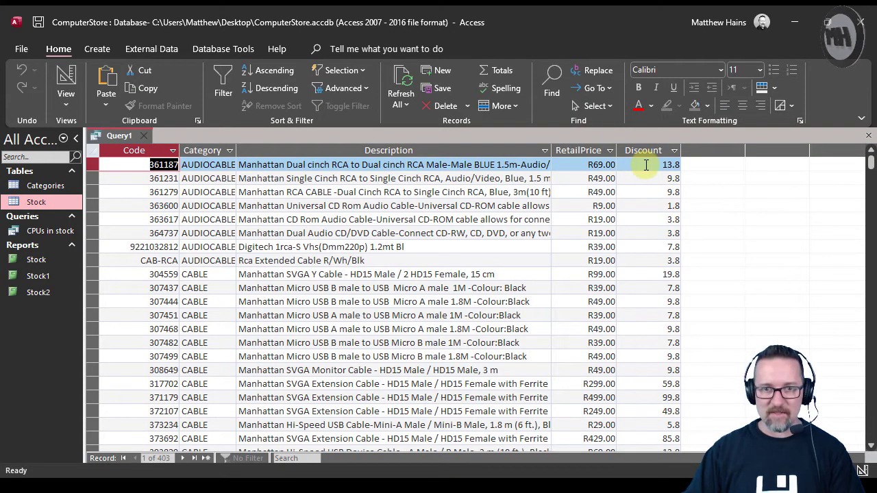
Set the Discount field's Format property to Currency in Design view.
left_click(66, 77)
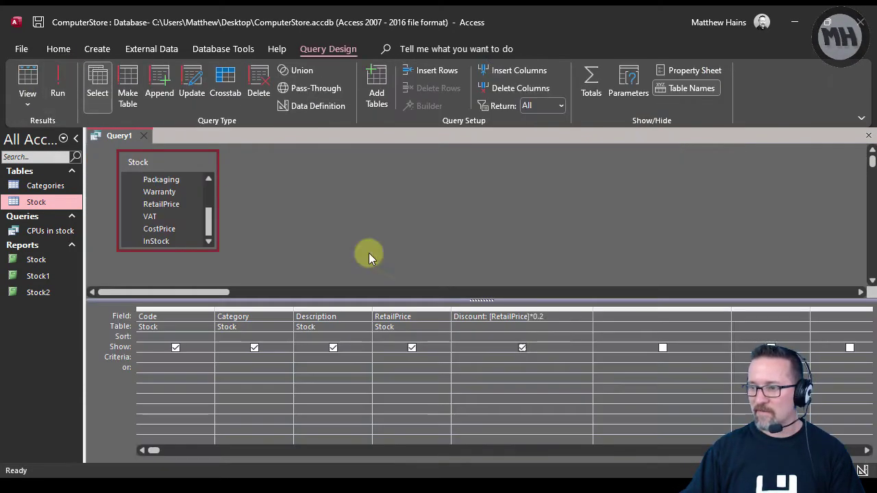
left_click(561, 310)
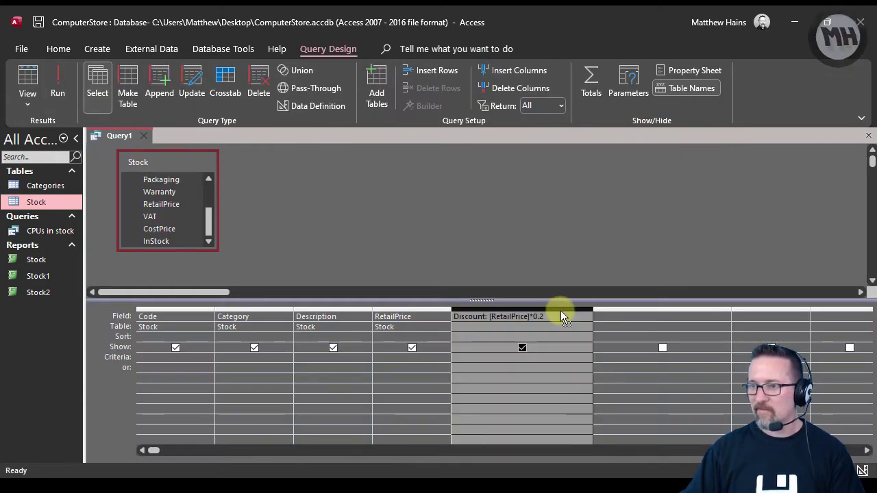
right_click(561, 310)
left_click(596, 435)
left_click(843, 210)
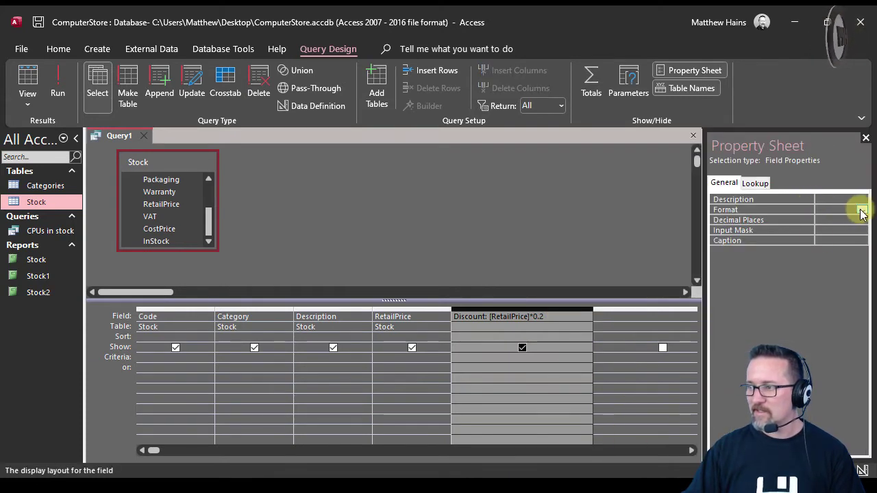
left_click(862, 210)
left_click(849, 230)
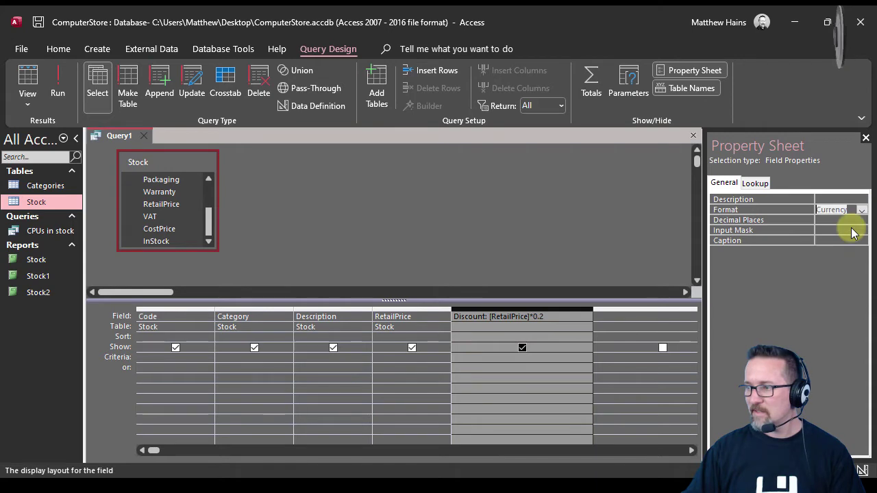
left_click(865, 137)
Reopen Discount's properties to confirm the Currency format, then close the Property Sheet.
left_click(506, 274)
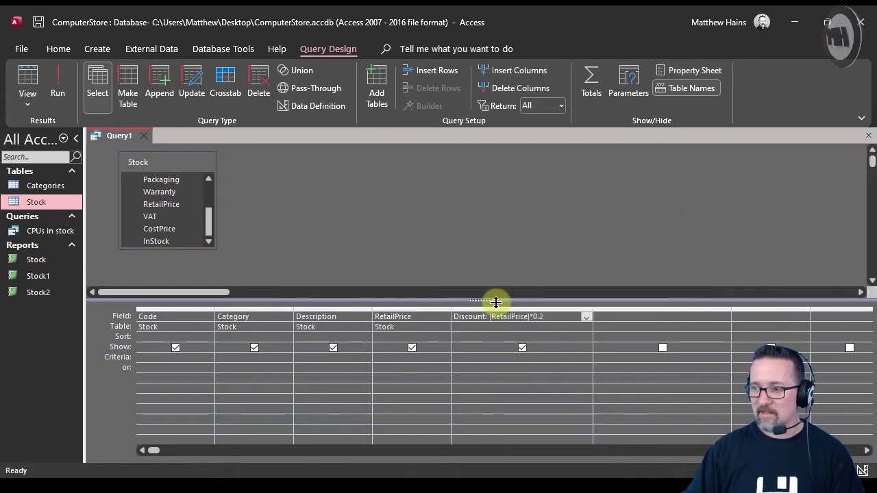
left_click(539, 310)
right_click(539, 311)
left_click(574, 431)
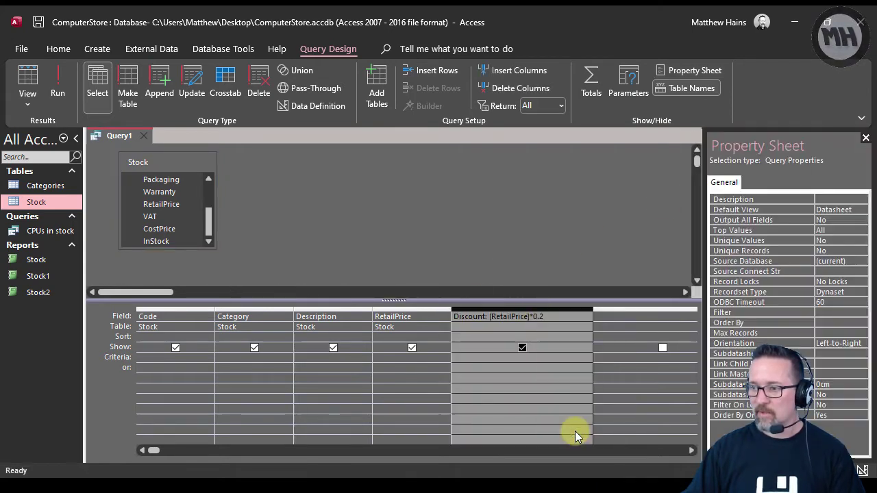
left_click(564, 317)
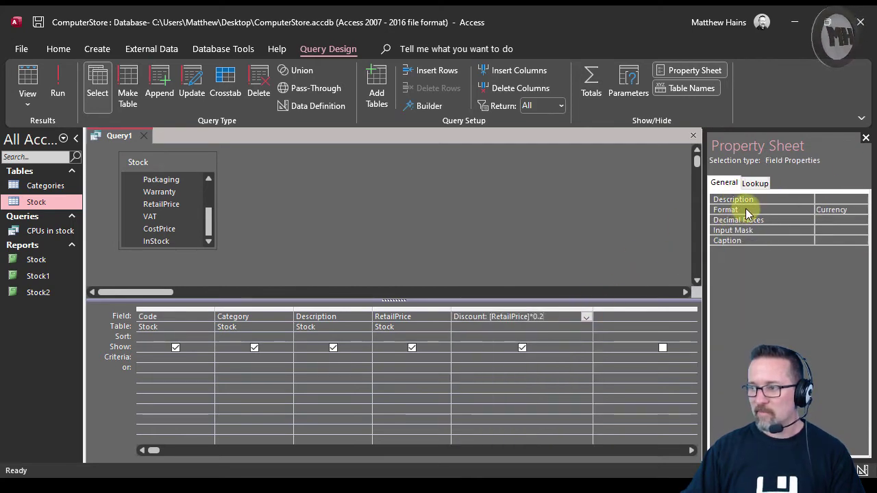
left_click(746, 210)
left_click(499, 317)
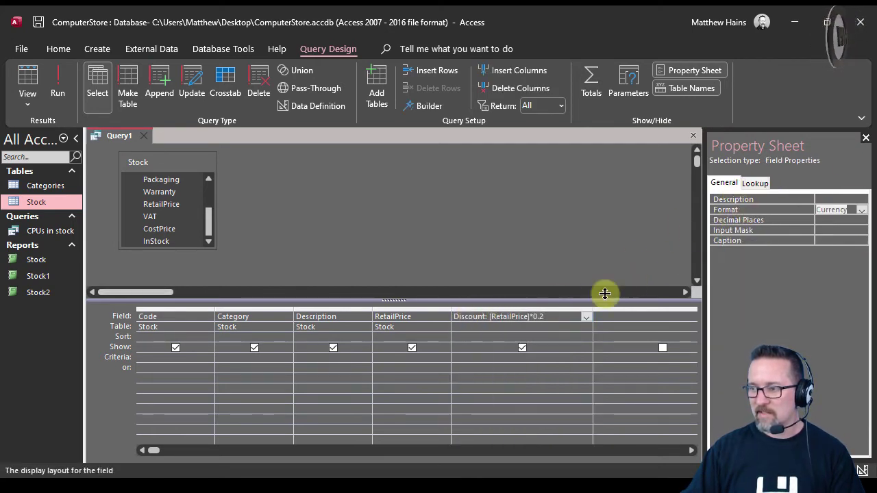
left_click(862, 210)
left_click(533, 251)
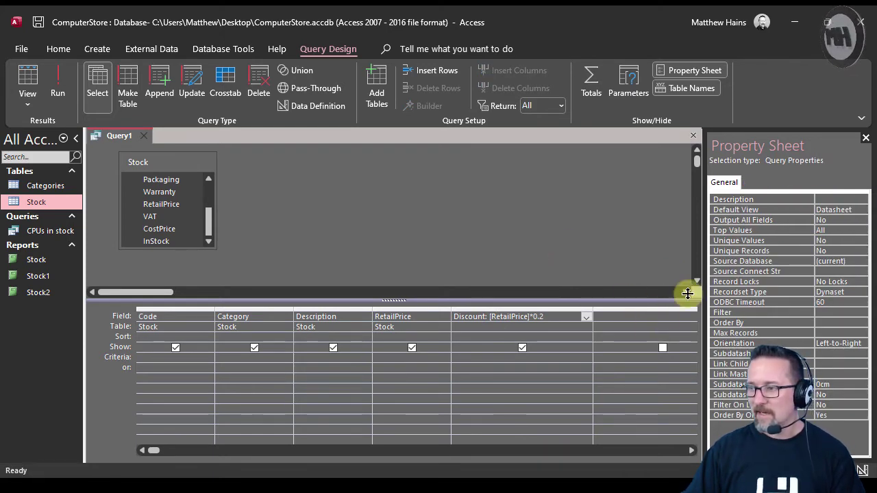
left_click(865, 138)
left_click(660, 316)
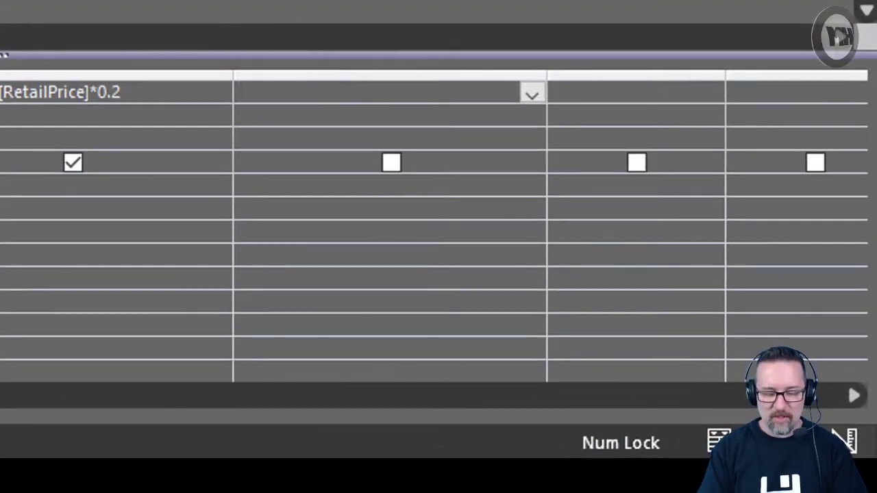
Add NewRetailPrice: [RetailPrice]-[DiscountPrice] as the sixth field, widen it, and tick Show.
type("New")
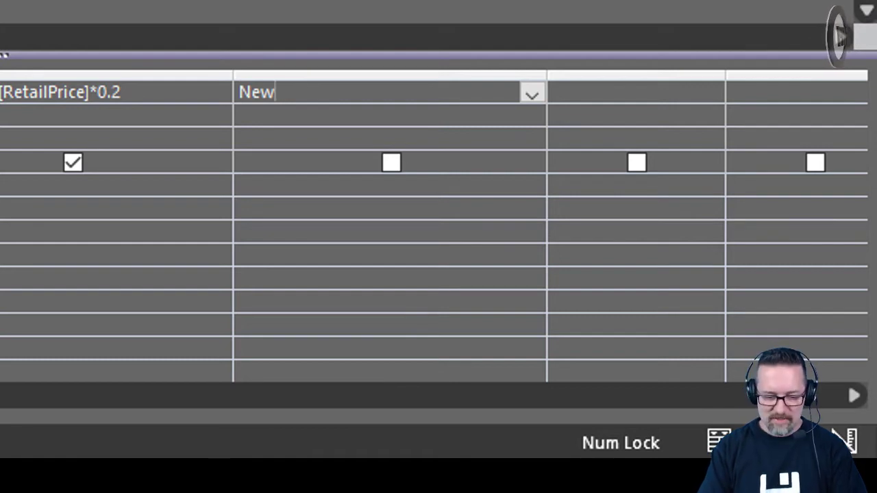
type("RetailPrice: [R")
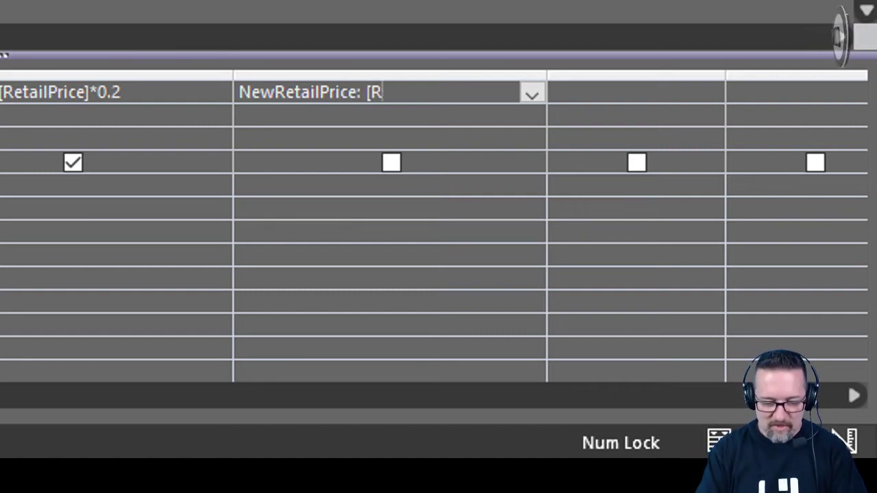
type("etailPrice")
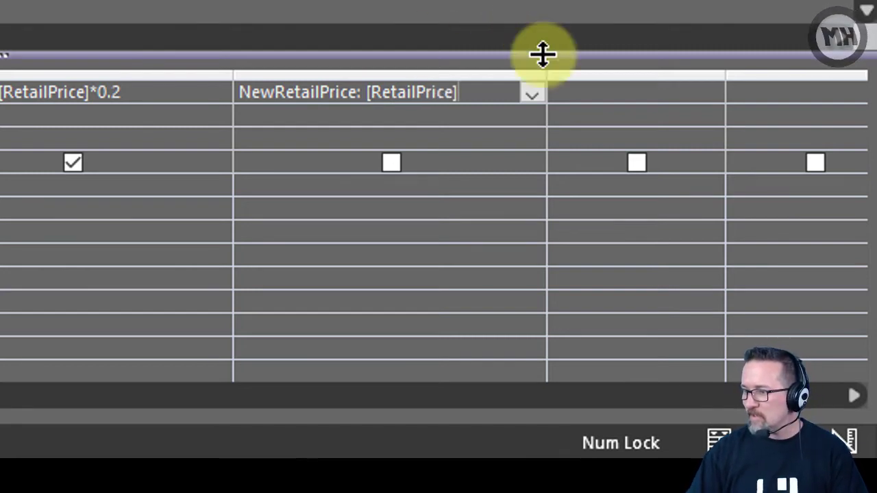
left_click_drag(545, 77, 661, 73)
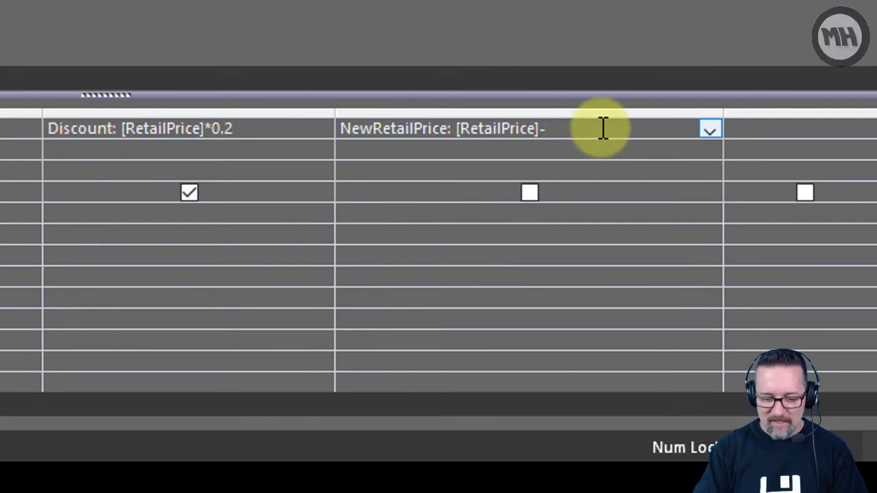
type("[DiscountPrice")
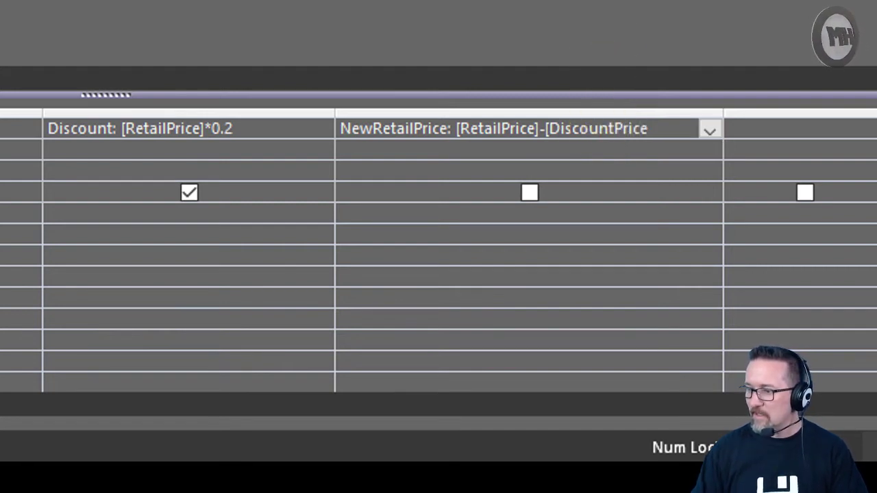
type("]")
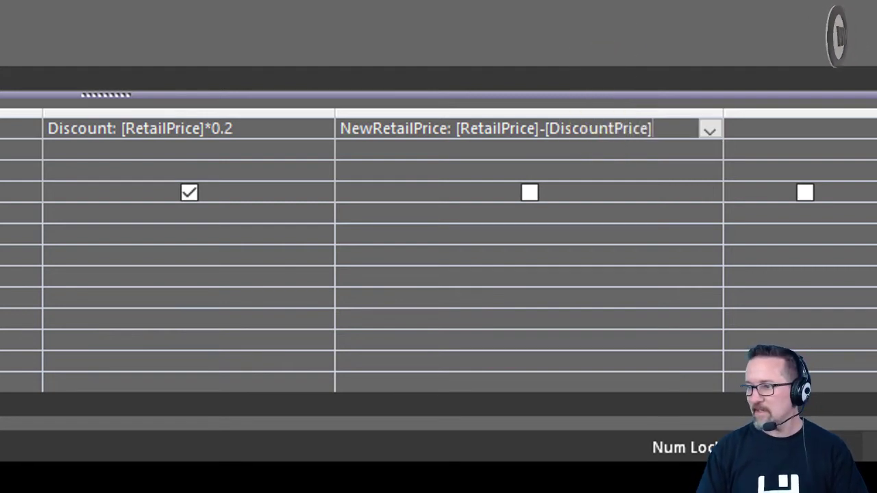
left_click(540, 191)
left_click(531, 191)
Set the NewRetailPrice field's Format to Currency and close the Property Sheet.
right_click(670, 135)
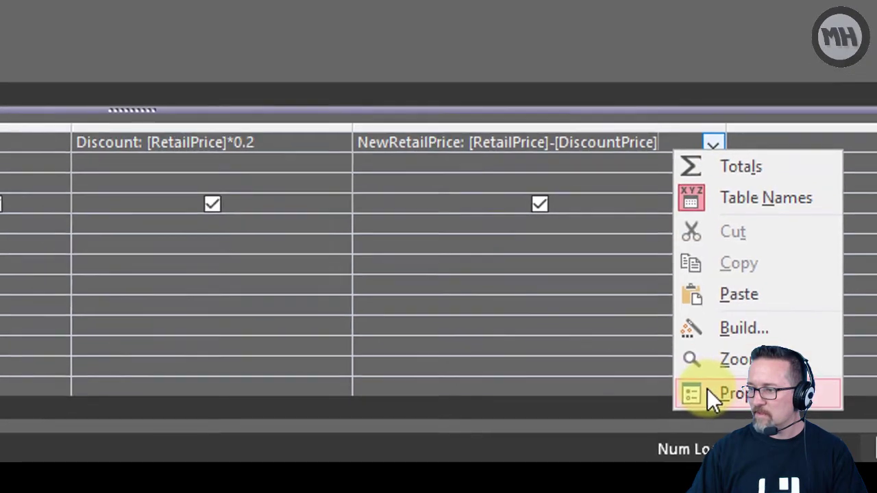
left_click(710, 390)
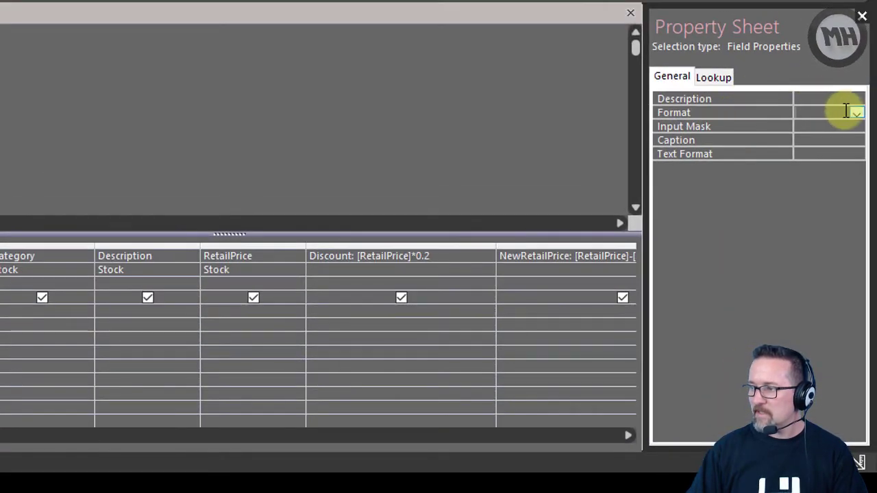
left_click(856, 113)
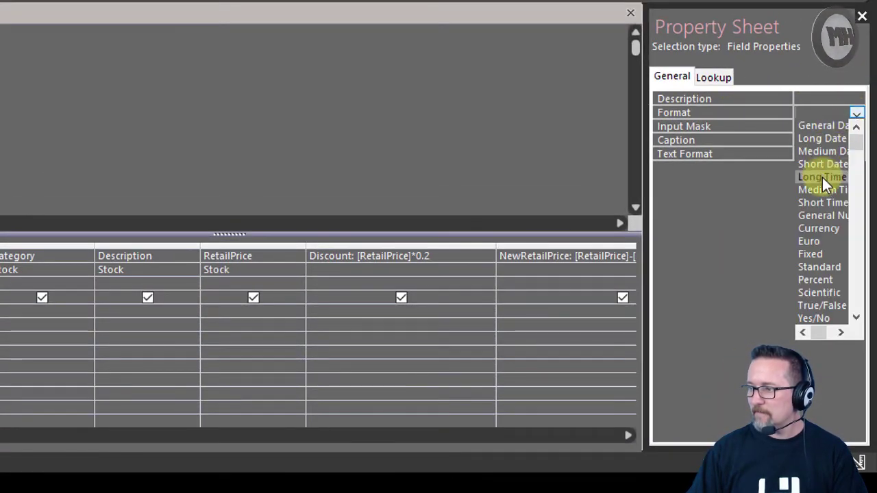
left_click(823, 229)
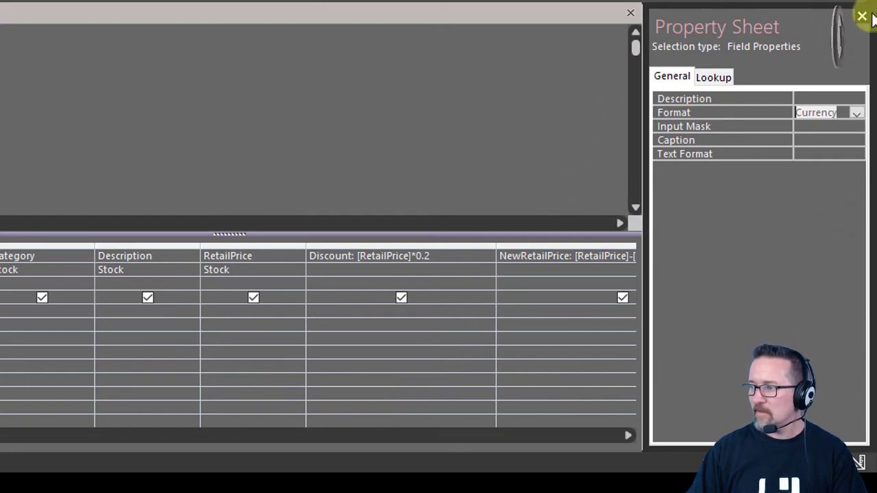
left_click(862, 15)
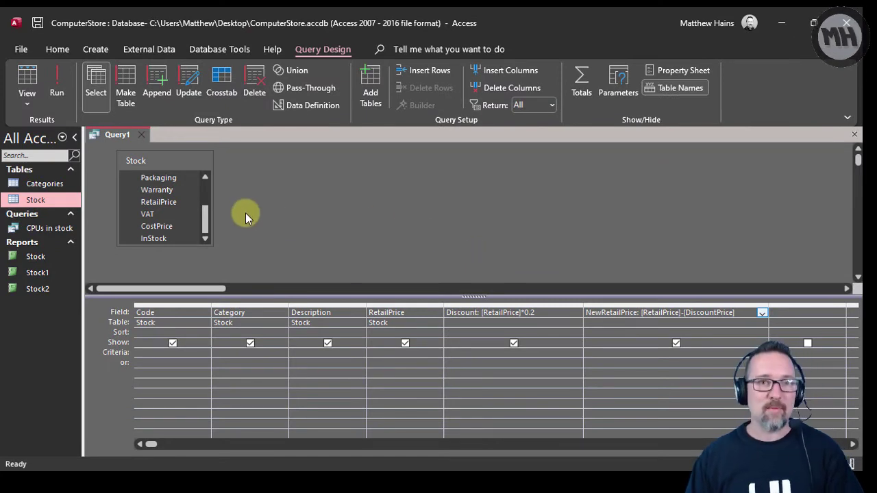
left_click(57, 85)
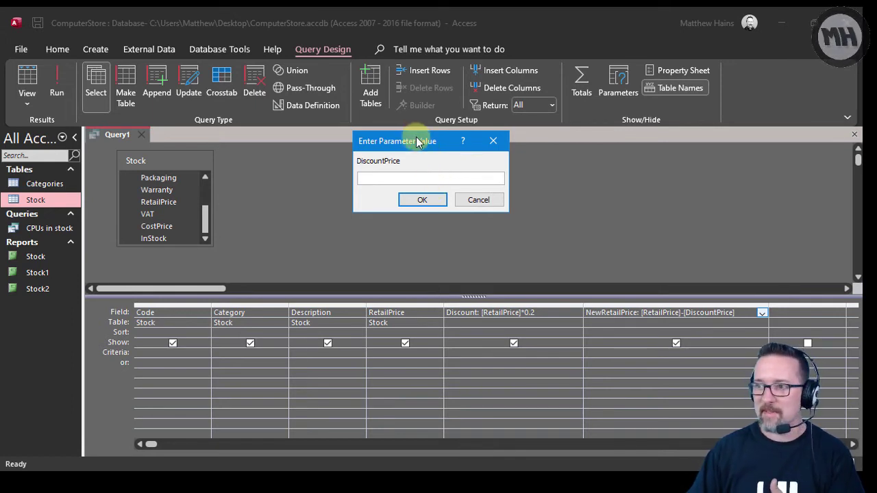
left_click_drag(406, 141, 383, 140)
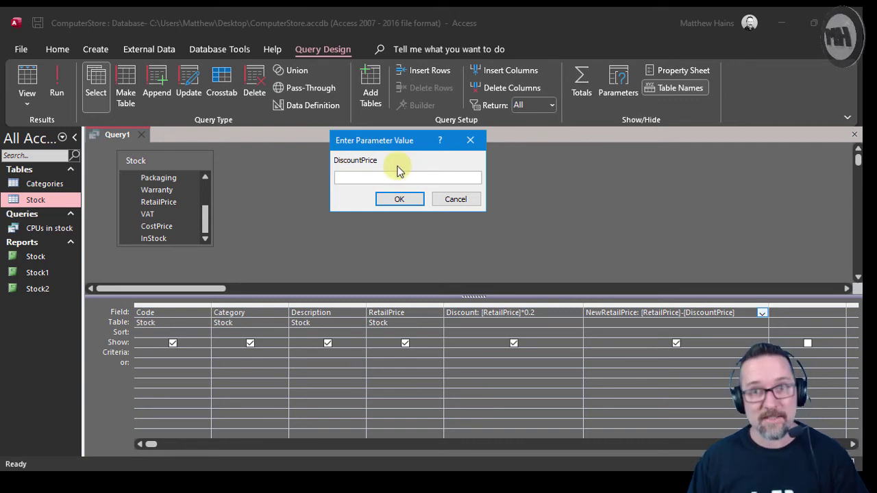
left_click(454, 199)
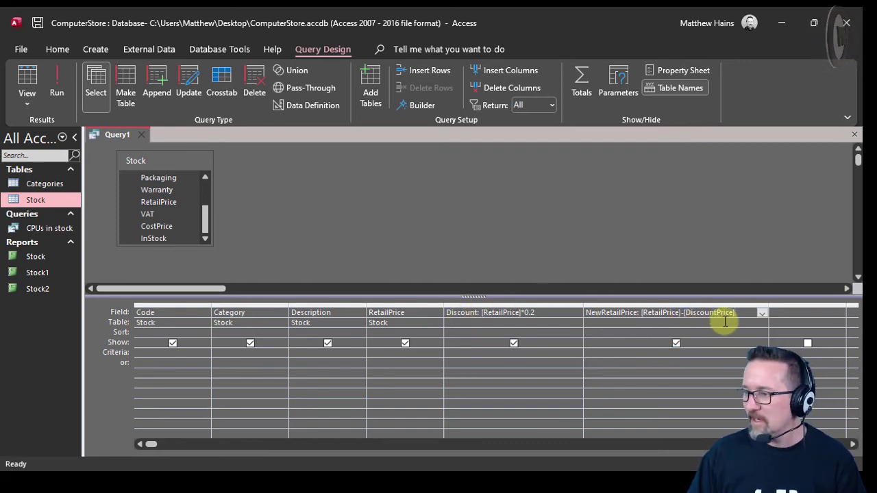
Trim the expression's [DiscountPrice] reference down to [Discount].
key("BackSpace")
key("BackSpace")
key("BackSpace")
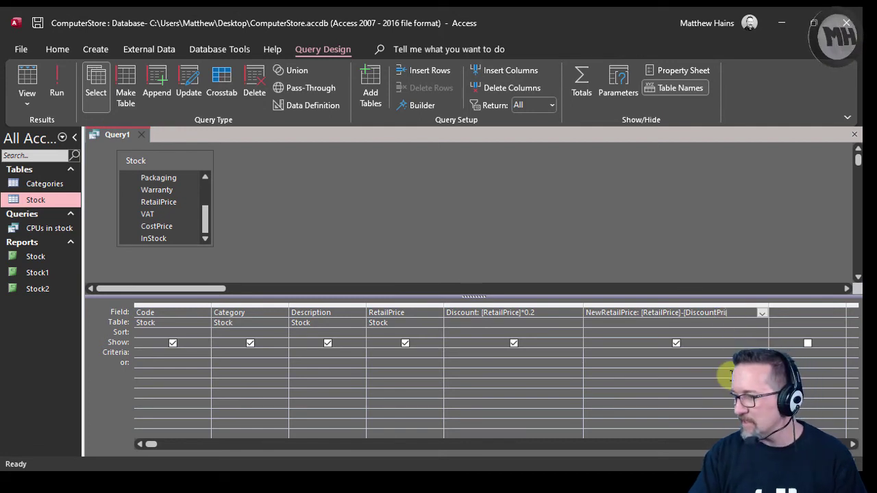
key("BackSpace")
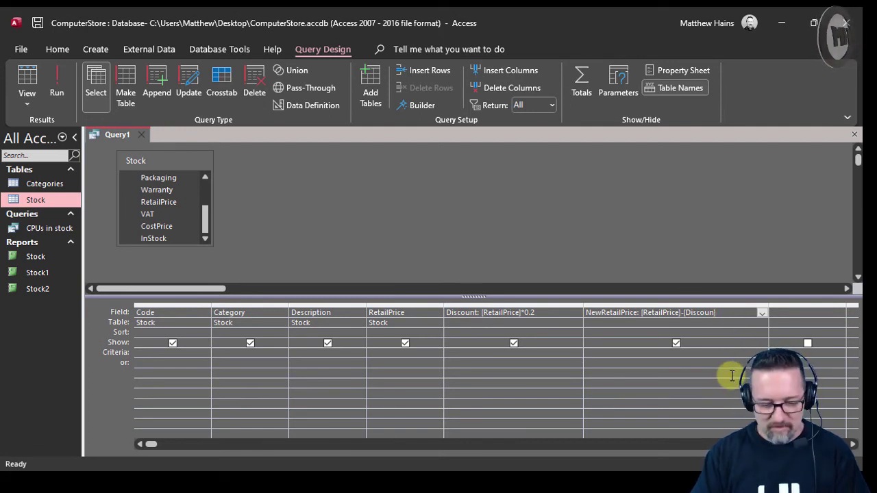
Run the query to check Currency results, widen the NewRetailPrice column, and return to Design view.
left_click(59, 79)
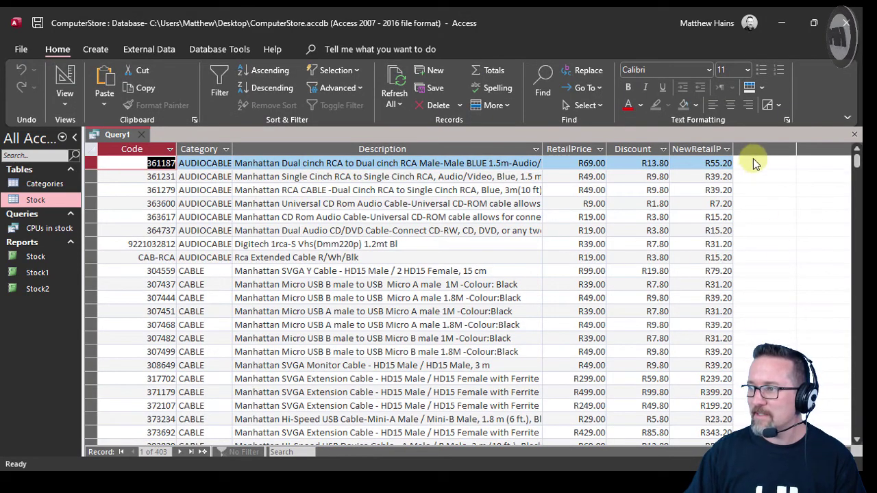
left_click_drag(735, 149, 754, 149)
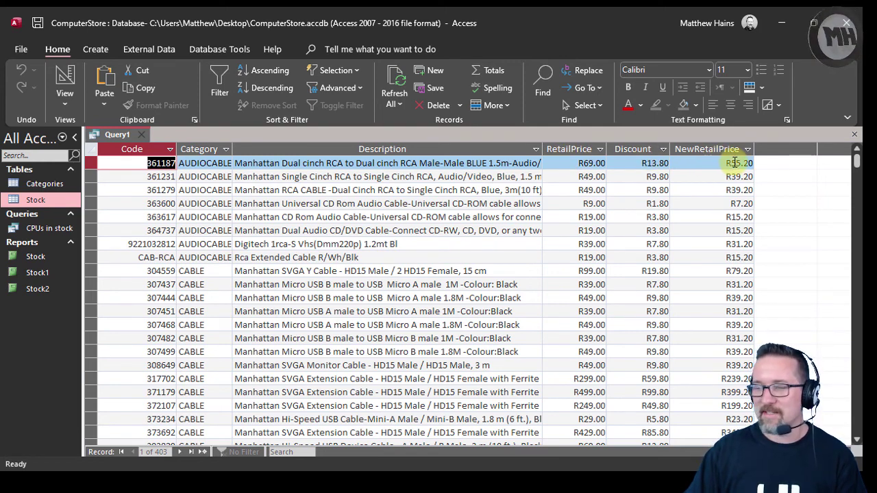
left_click(67, 77)
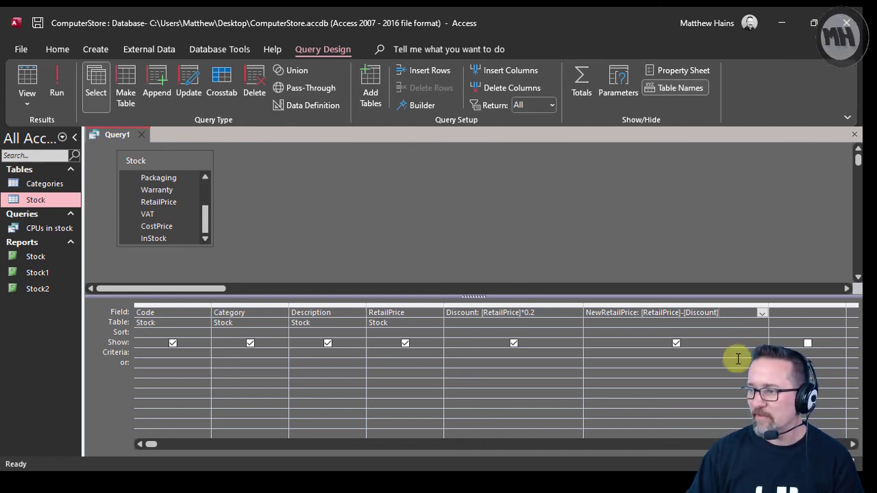
left_click(727, 313)
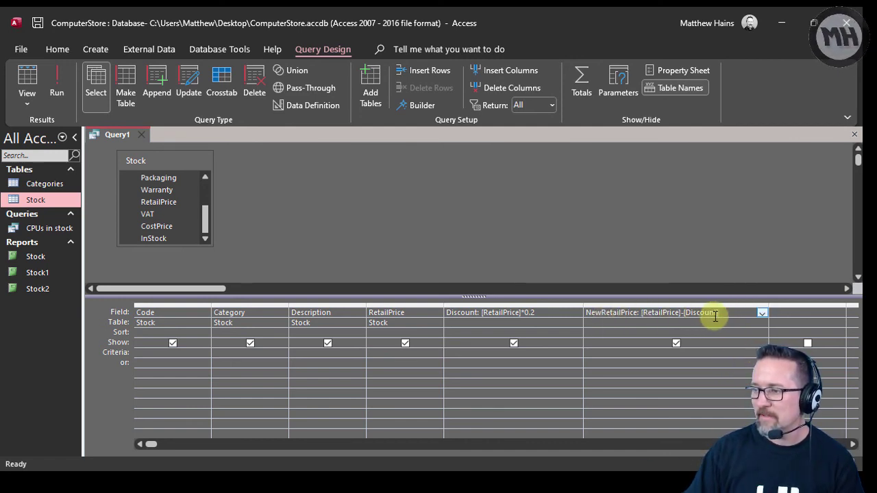